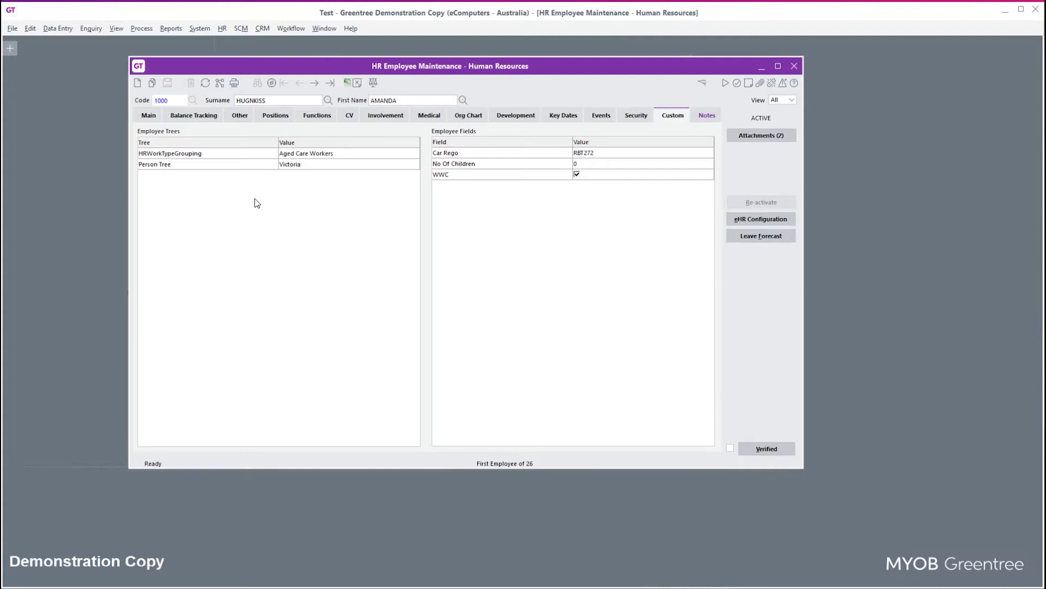
# - Examine the available branches for the employee's Person Tree and cancel the selection without choosing another one
pyautogui.doubleClick(312, 165)
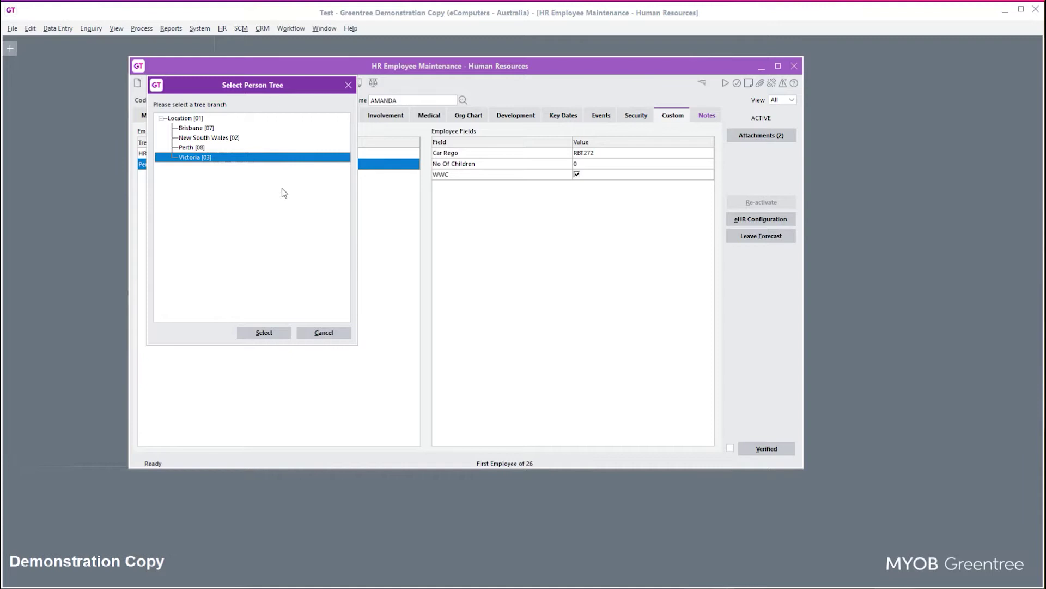
pyautogui.moveTo(272, 87); pyautogui.dragTo(345, 183)
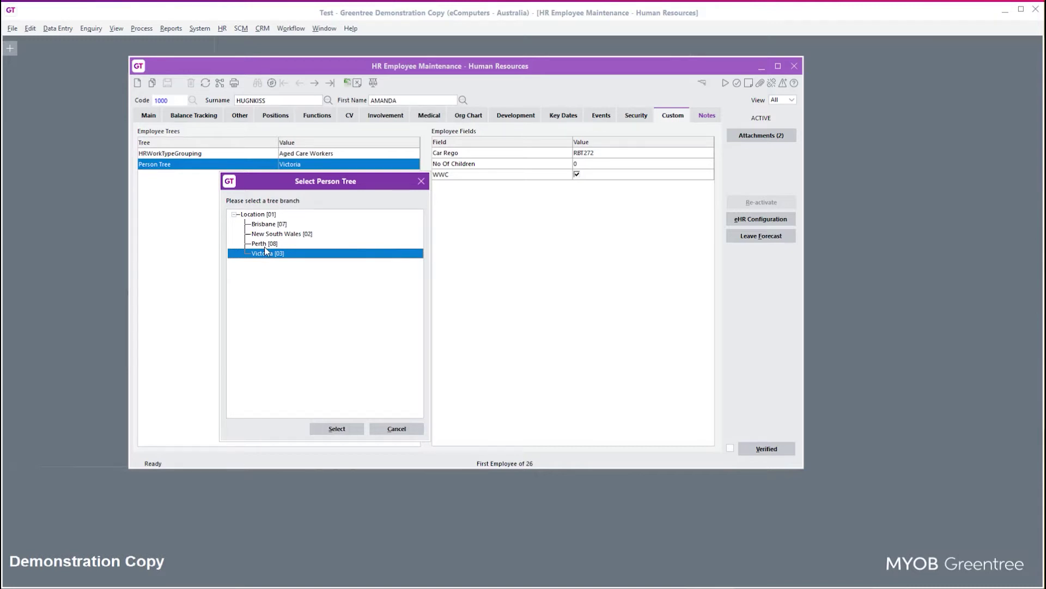
pyautogui.click(398, 430)
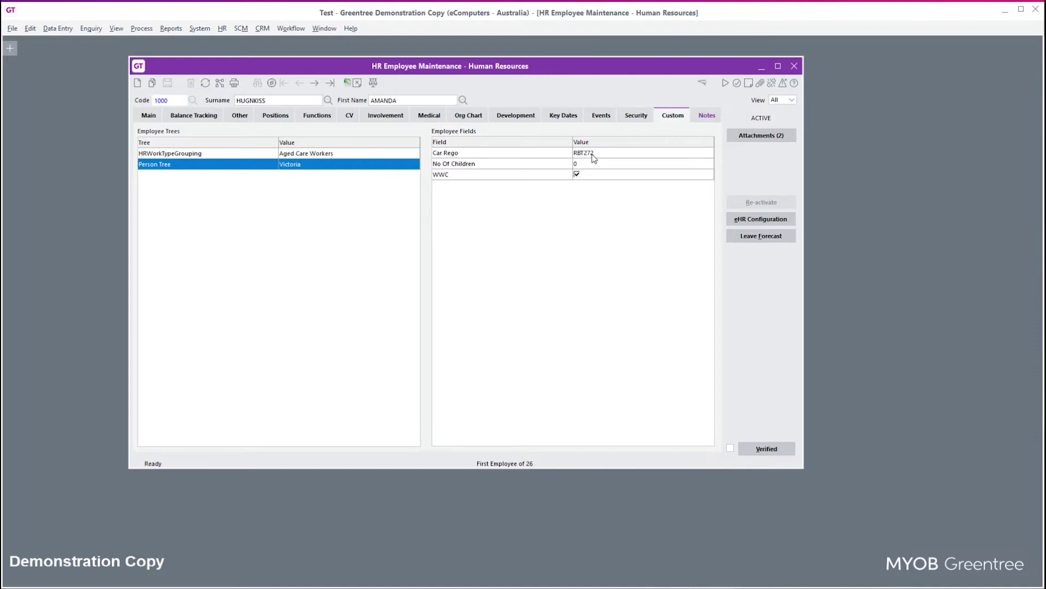
pyautogui.click(577, 174)
pyautogui.doubleClick(319, 166)
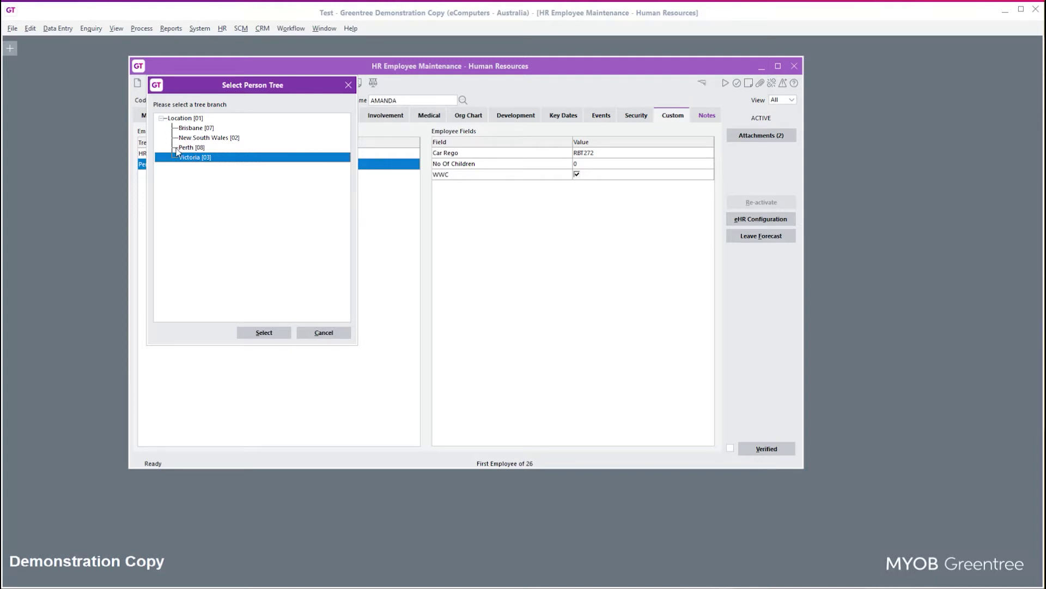
pyautogui.click(320, 332)
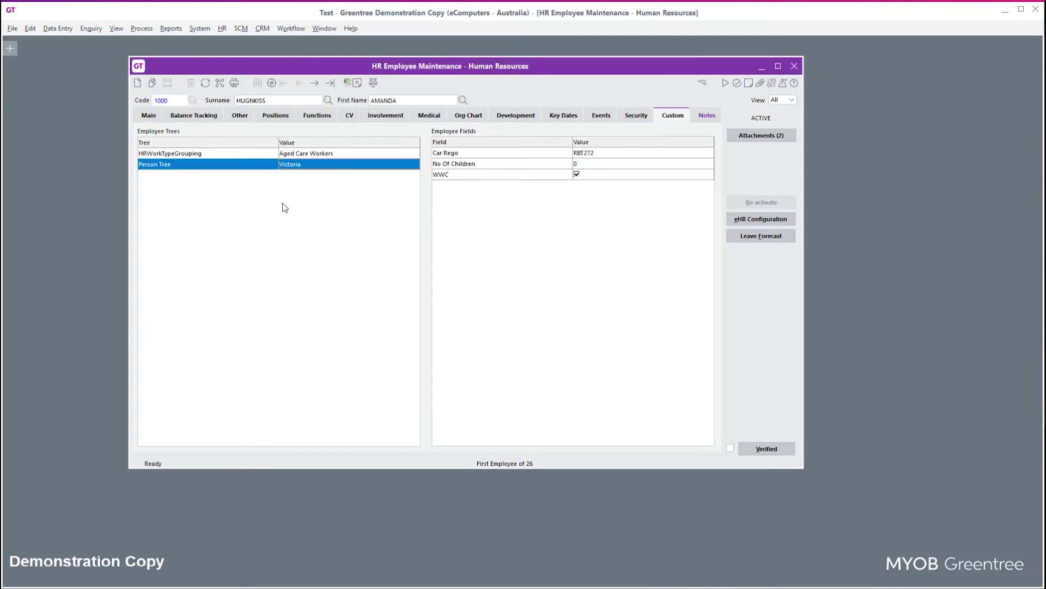
# - Try free-text entries such as HR Manager in the employee's Car Rego field and discard the changes without saving
pyautogui.click(605, 154)
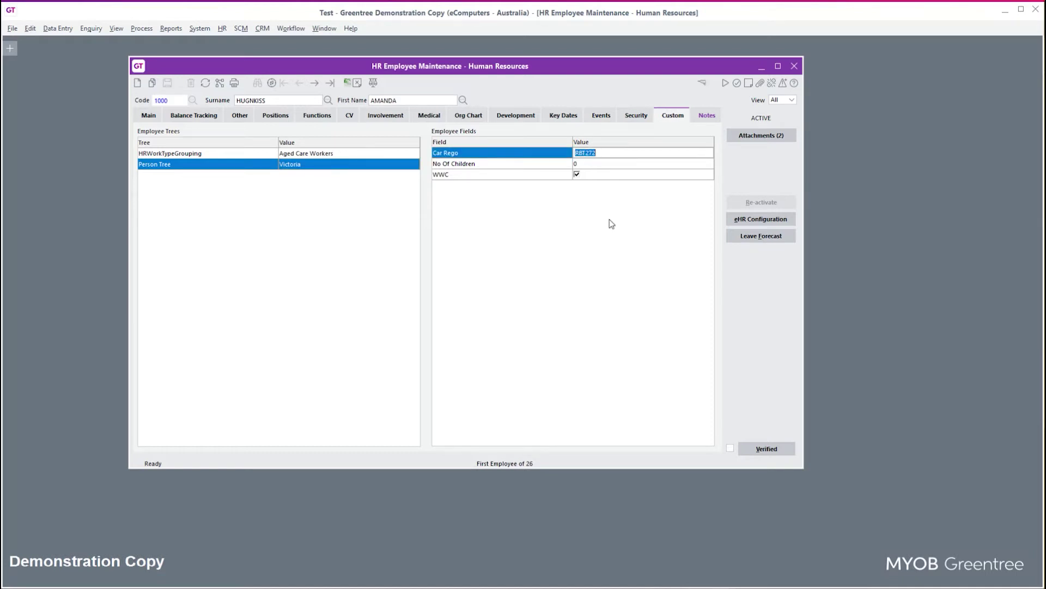
pyautogui.write('HR Manager')
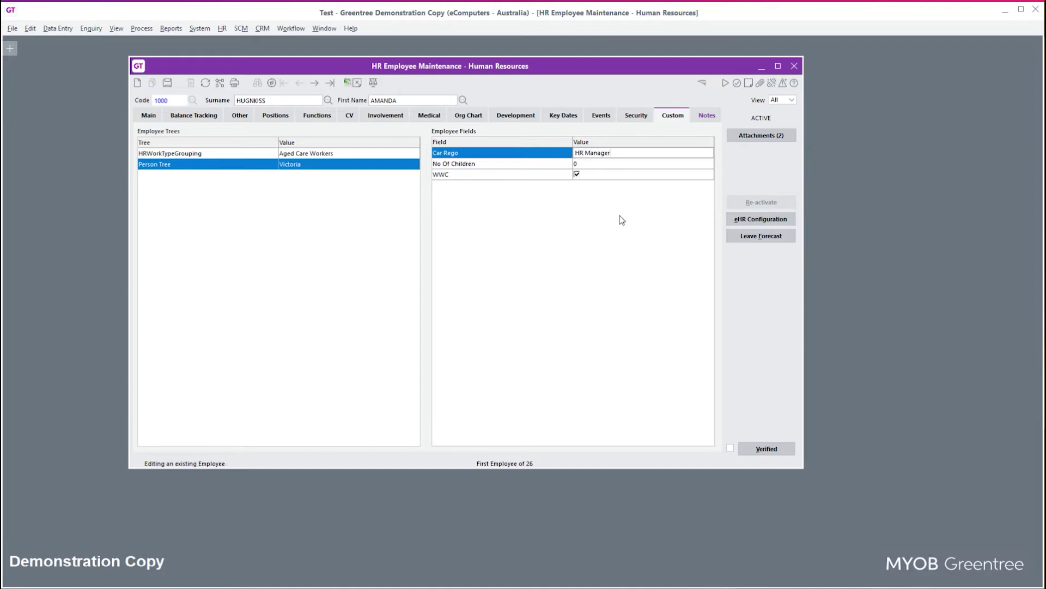
pyautogui.click(626, 154)
pyautogui.write('hr manager')
pyautogui.press('BackSpace')
pyautogui.press('BackSpace')
pyautogui.press('BackSpace')
pyautogui.press('BackSpace')
pyautogui.press('BackSpace')
pyautogui.press('BackSpace')
pyautogui.press('BackSpace')
pyautogui.press('BackSpace')
pyautogui.press('BackSpace')
pyautogui.write('sdchubsdcj')
pyautogui.doubleClick(599, 152)
pyautogui.press('BackSpace')
pyautogui.click(205, 82)
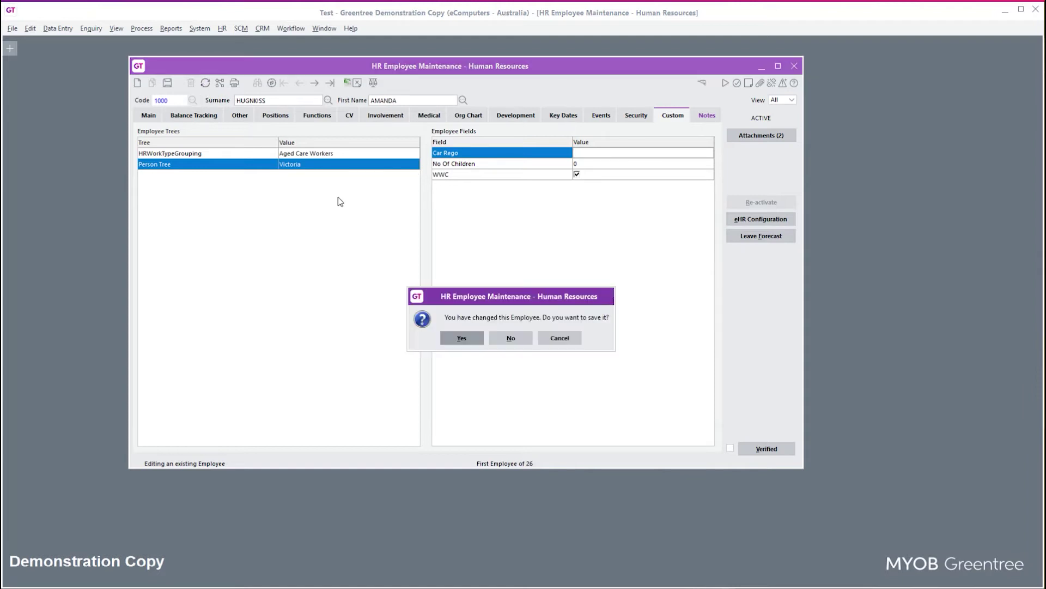
pyautogui.click(502, 339)
# - Open the Trees setup and name a new tree Region
pyautogui.moveTo(548, 66); pyautogui.dragTo(606, 97)
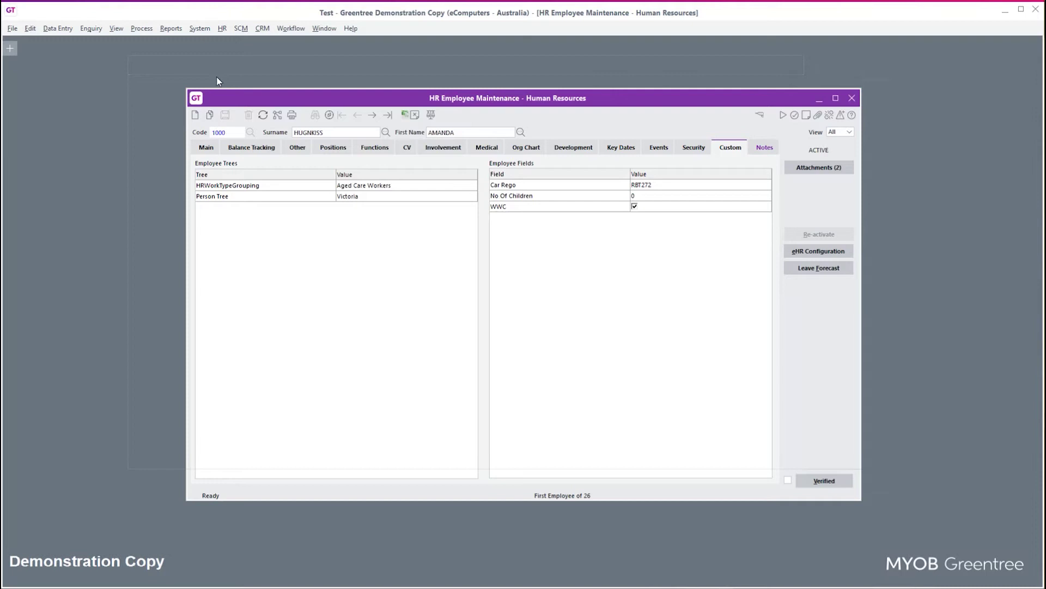
pyautogui.click(206, 30)
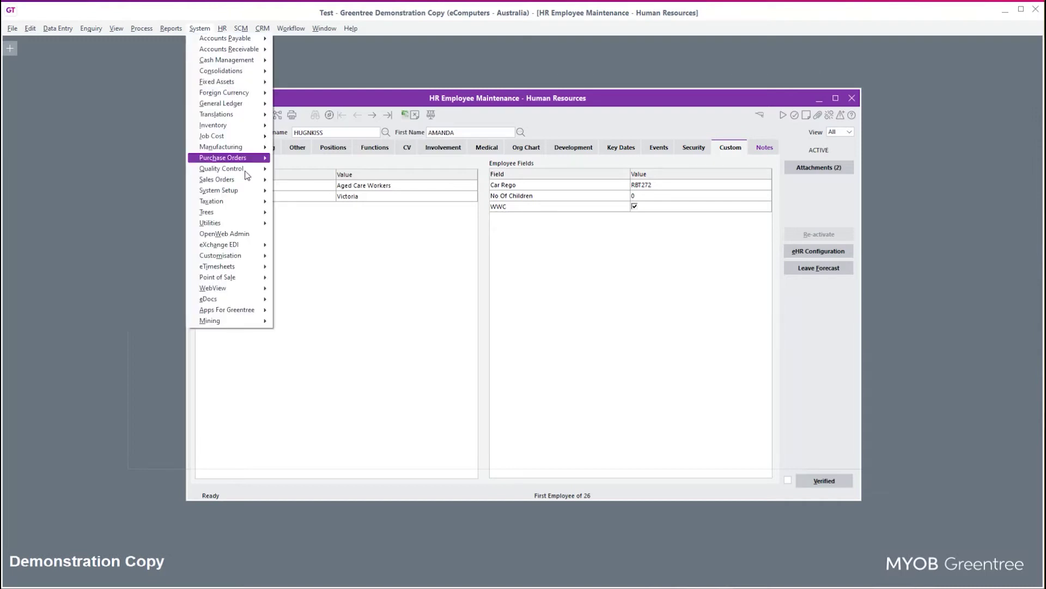
pyautogui.moveTo(252, 213)
pyautogui.click(306, 212)
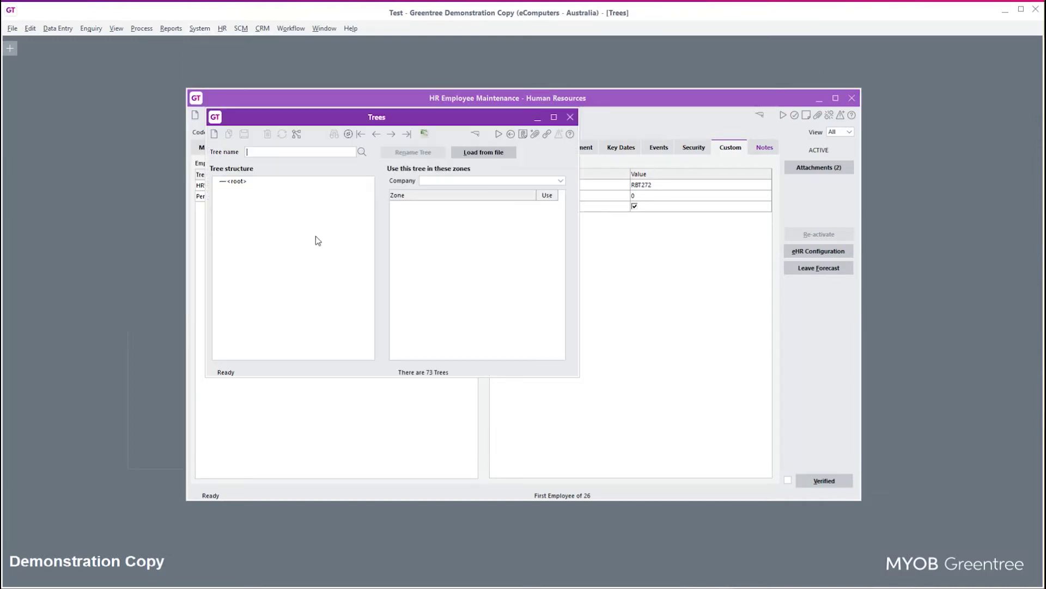
pyautogui.moveTo(330, 116); pyautogui.dragTo(437, 257)
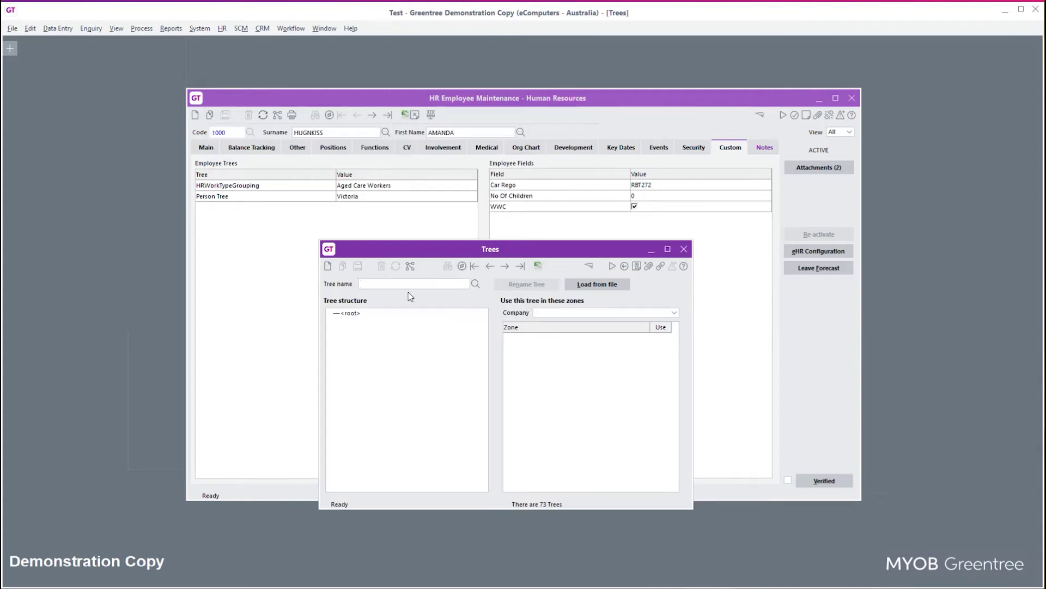
pyautogui.write('Region')
# - Add the branches North and Metro directly under the root of the Region tree
pyautogui.click(360, 315)
pyautogui.rightClick(361, 316)
pyautogui.click(371, 322)
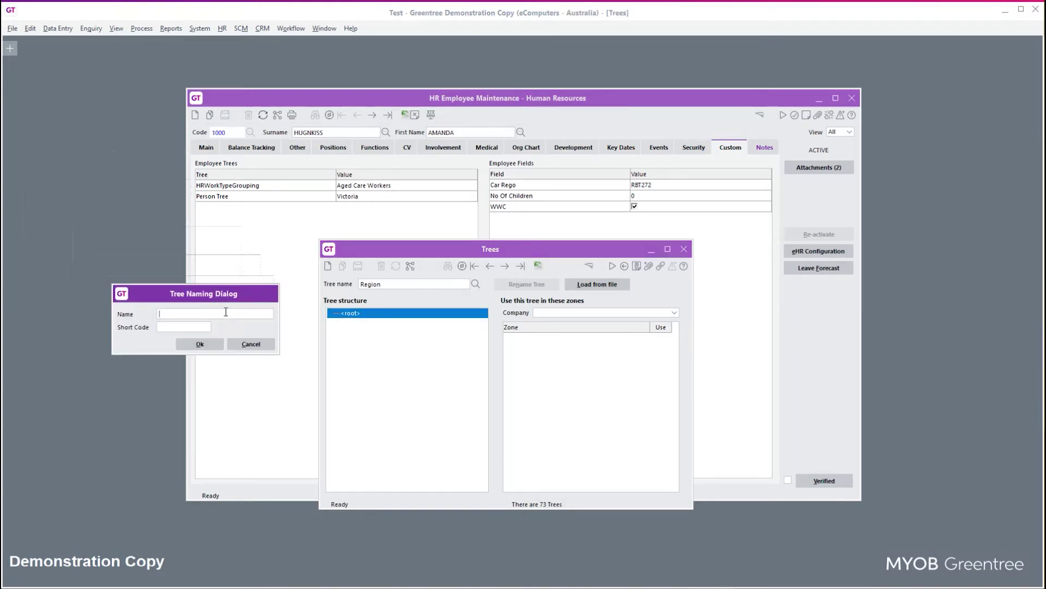
pyautogui.write('North')
pyautogui.click(188, 344)
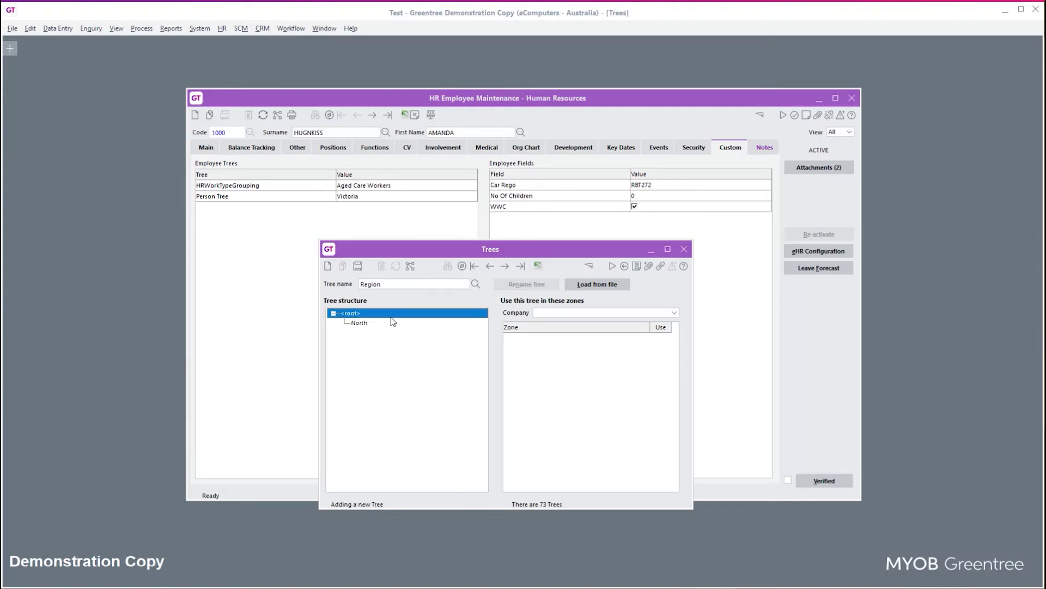
pyautogui.moveTo(29, 105); pyautogui.dragTo(240, 298)
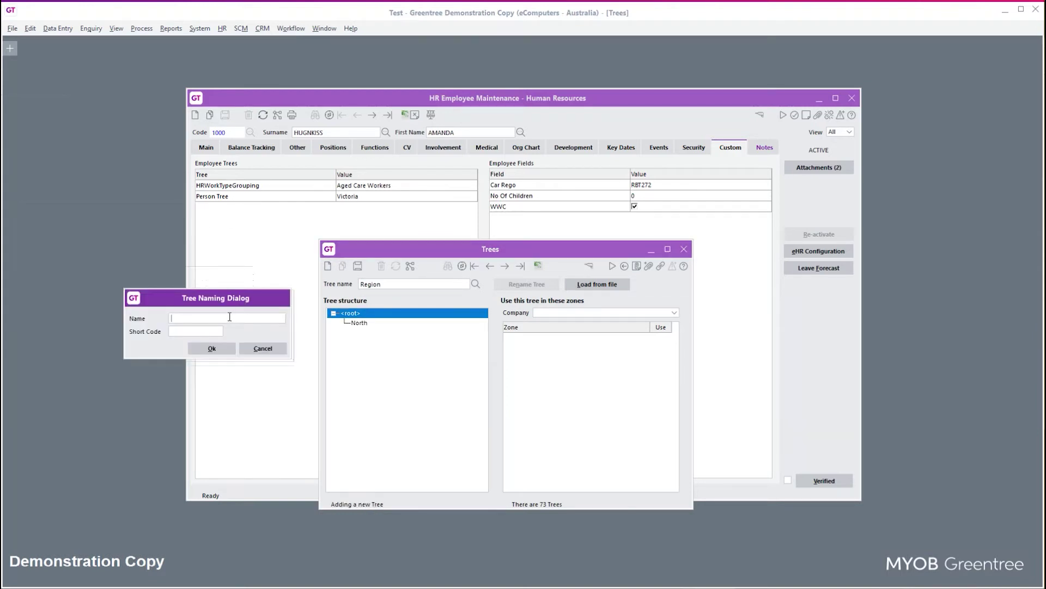
pyautogui.write('Metro')
pyautogui.click(199, 350)
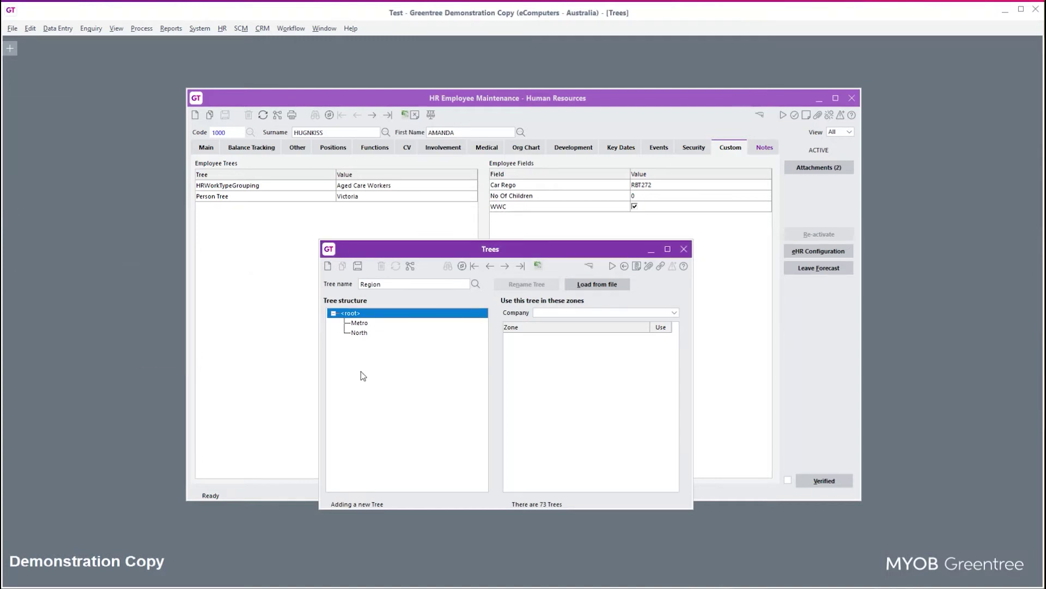
# - Add a sub-branch named CBD under the Metro branch
pyautogui.rightClick(374, 324)
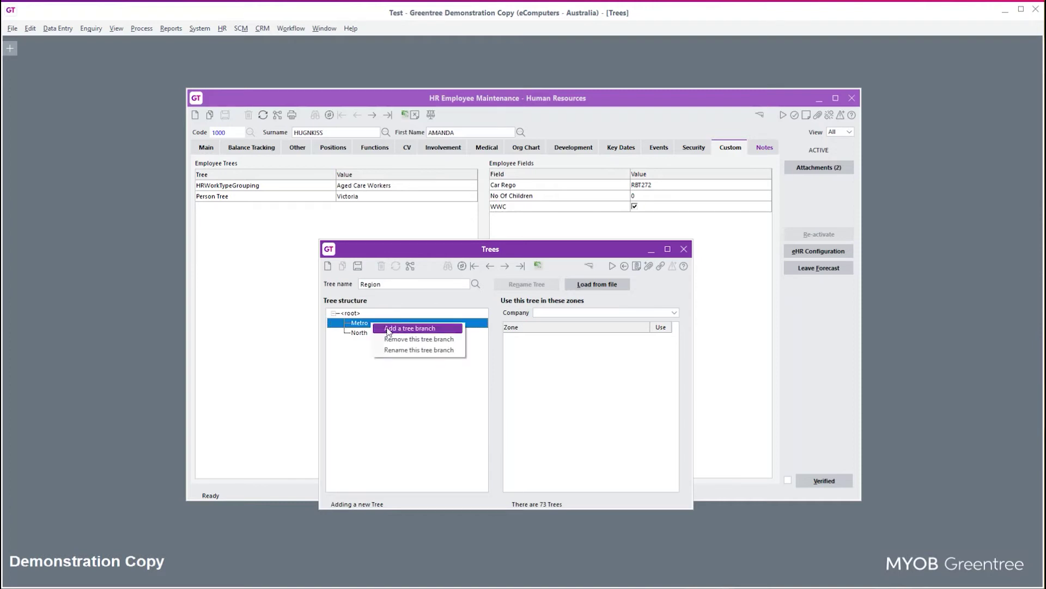
pyautogui.click(389, 329)
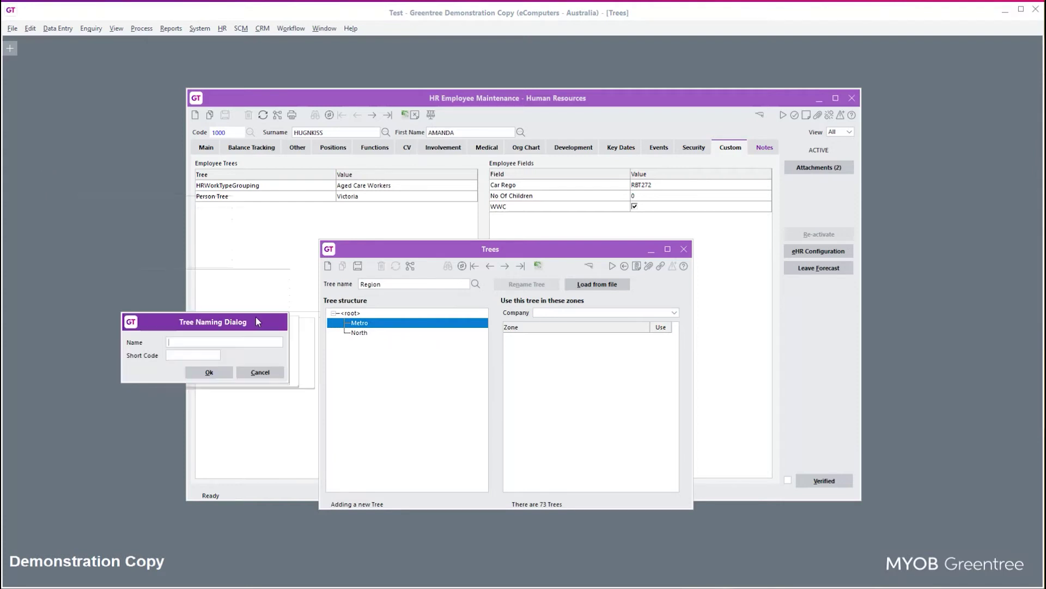
pyautogui.write('CBD')
pyautogui.click(214, 376)
# - Add a second sub-branch named Outer under the Metro branch
pyautogui.rightClick(390, 324)
pyautogui.click(390, 327)
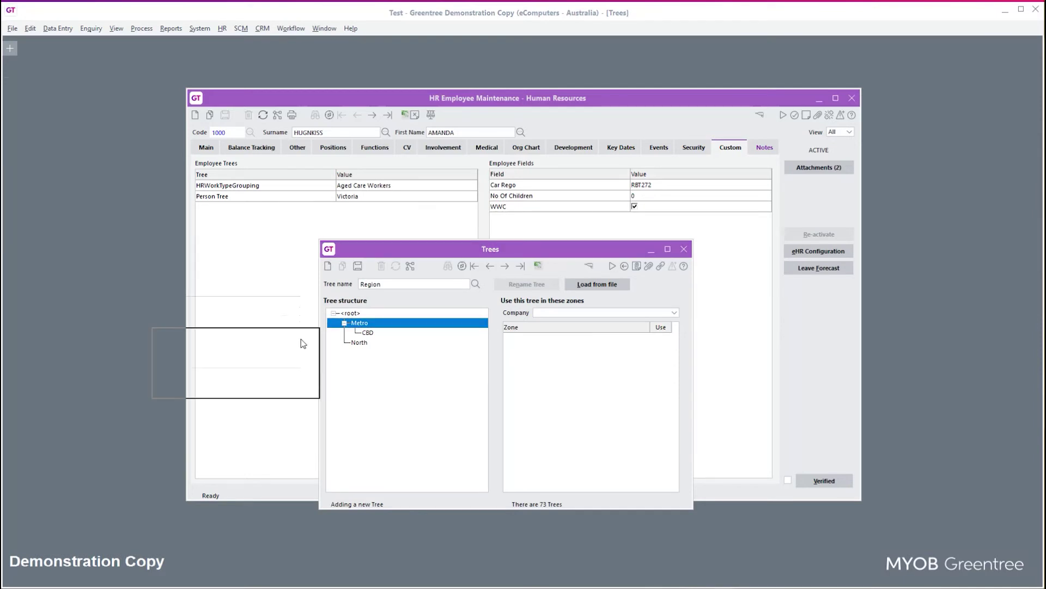
pyautogui.write('OPuter')
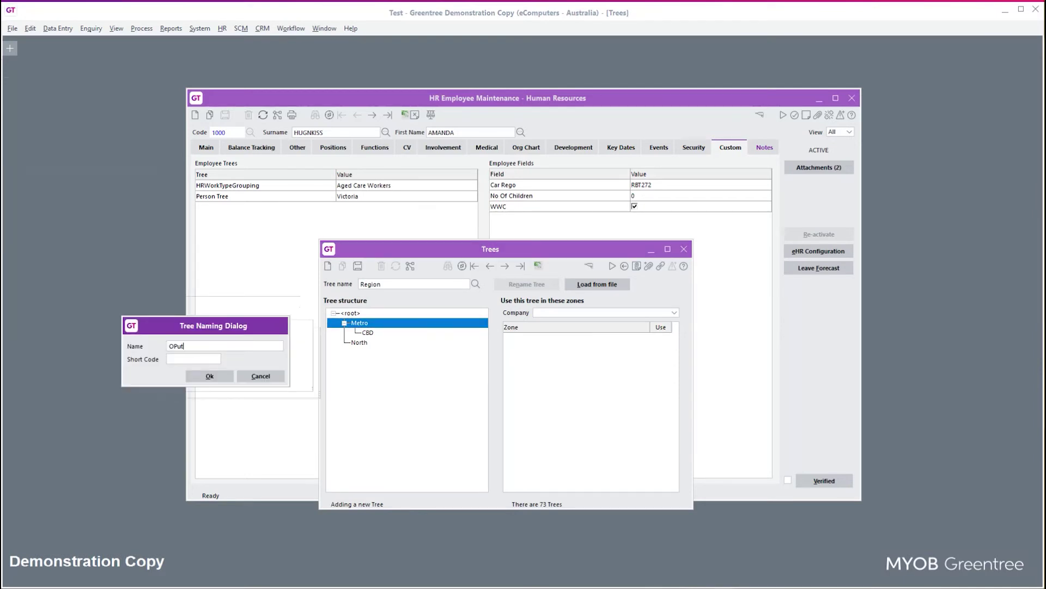
pyautogui.press('BackSpace')
pyautogui.press('BackSpace')
pyautogui.press('BackSpace')
pyautogui.press('BackSpace')
pyautogui.press('BackSpace')
pyautogui.write('uter')
pyautogui.click(202, 377)
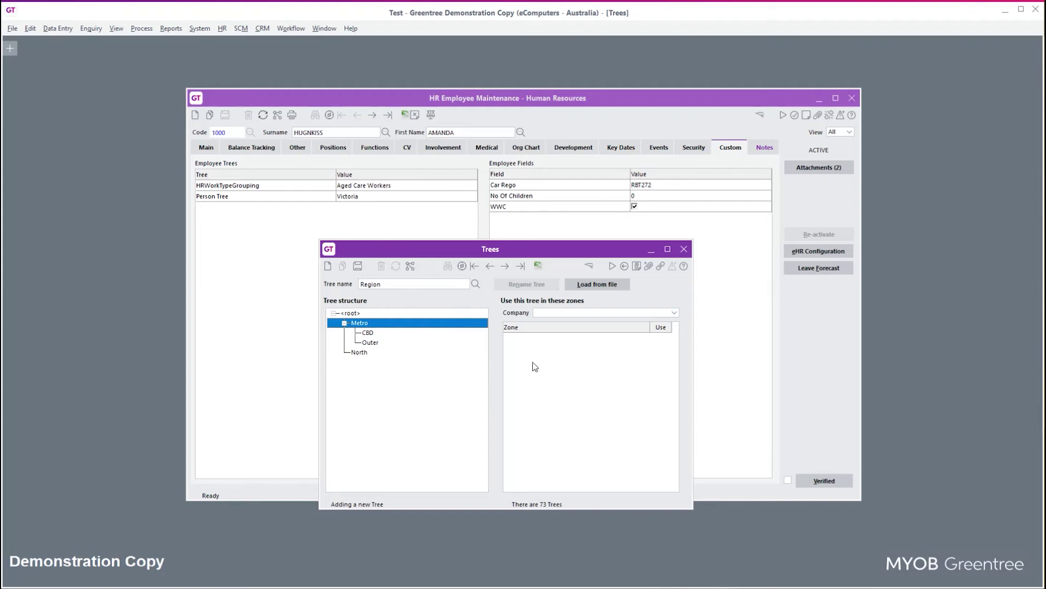
# - Enable the Region tree for the HR Person zone in company (01) eComputers - Australia, and save and close it
pyautogui.click(435, 313)
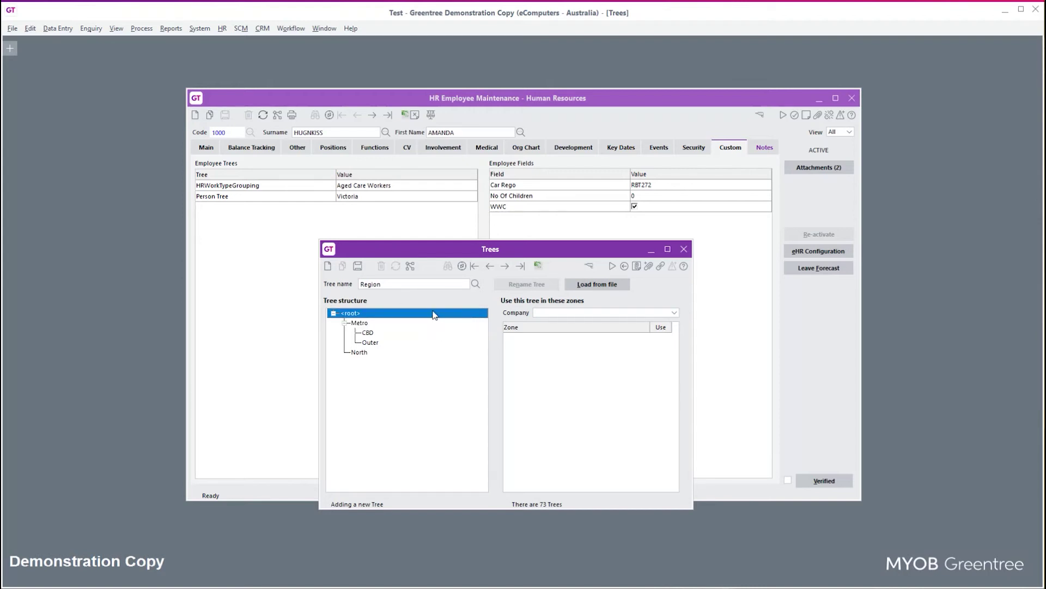
pyautogui.click(590, 312)
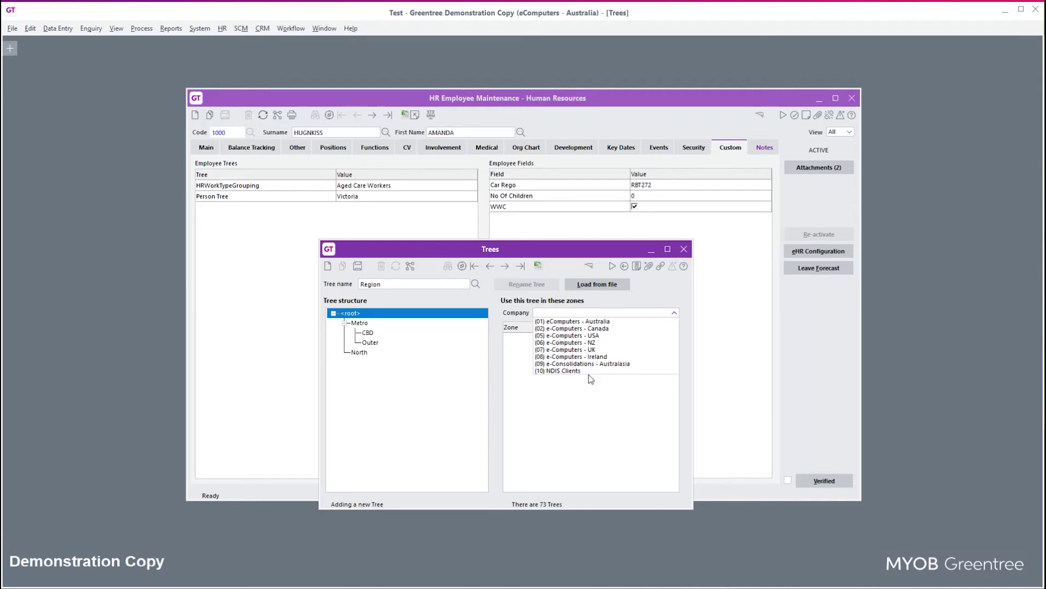
pyautogui.click(585, 322)
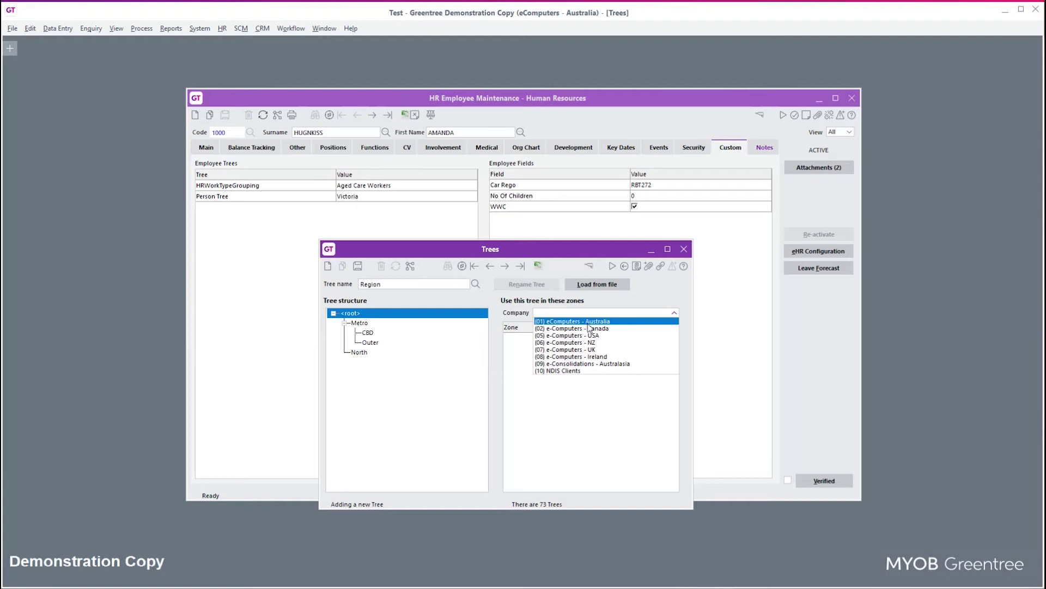
pyautogui.click(588, 323)
pyautogui.moveTo(677, 369); pyautogui.dragTo(680, 386)
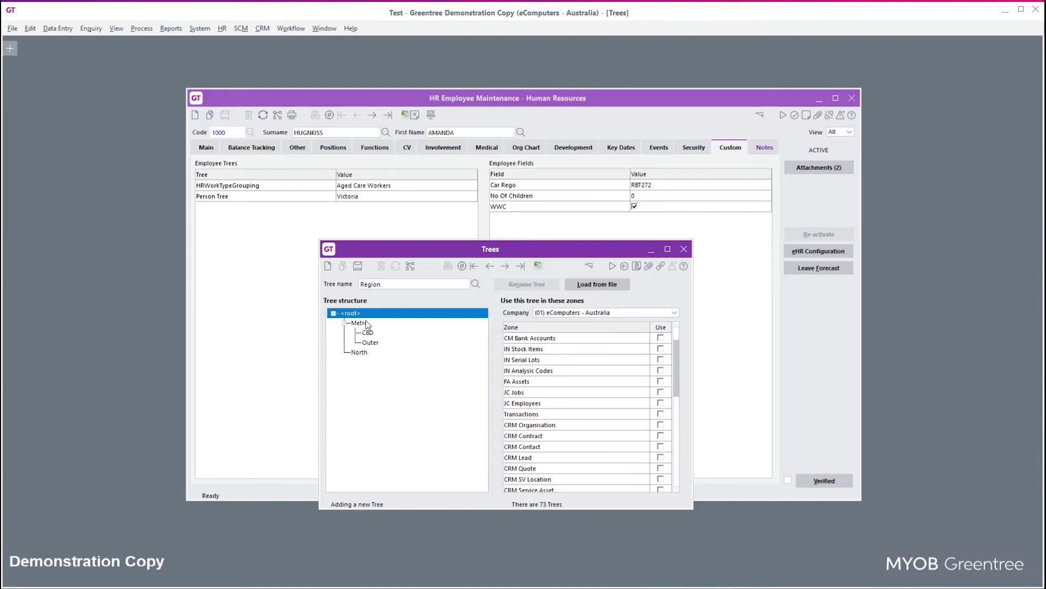
pyautogui.moveTo(677, 393); pyautogui.dragTo(677, 455)
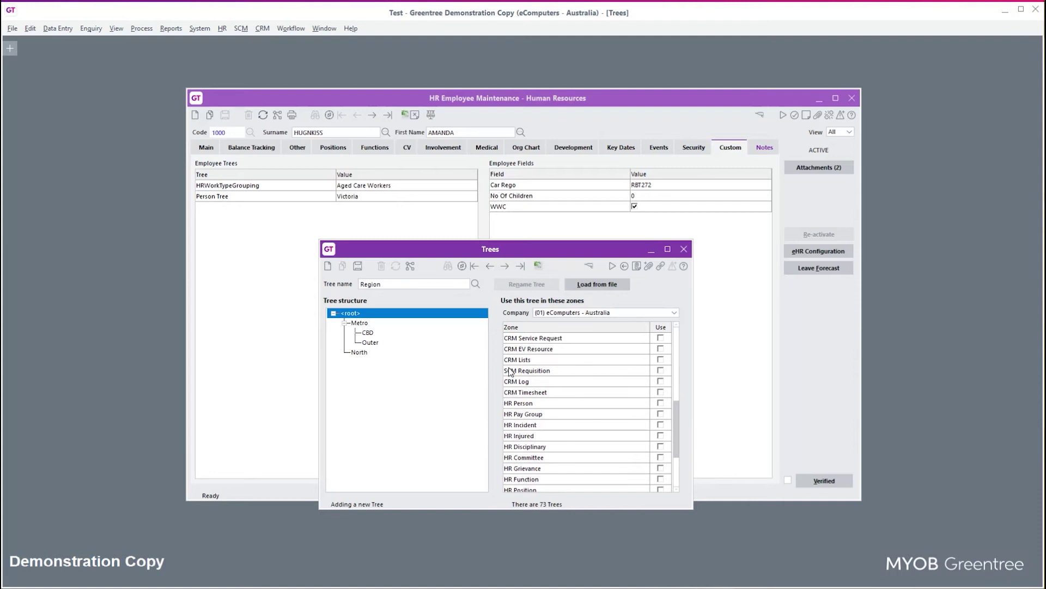
pyautogui.click(661, 403)
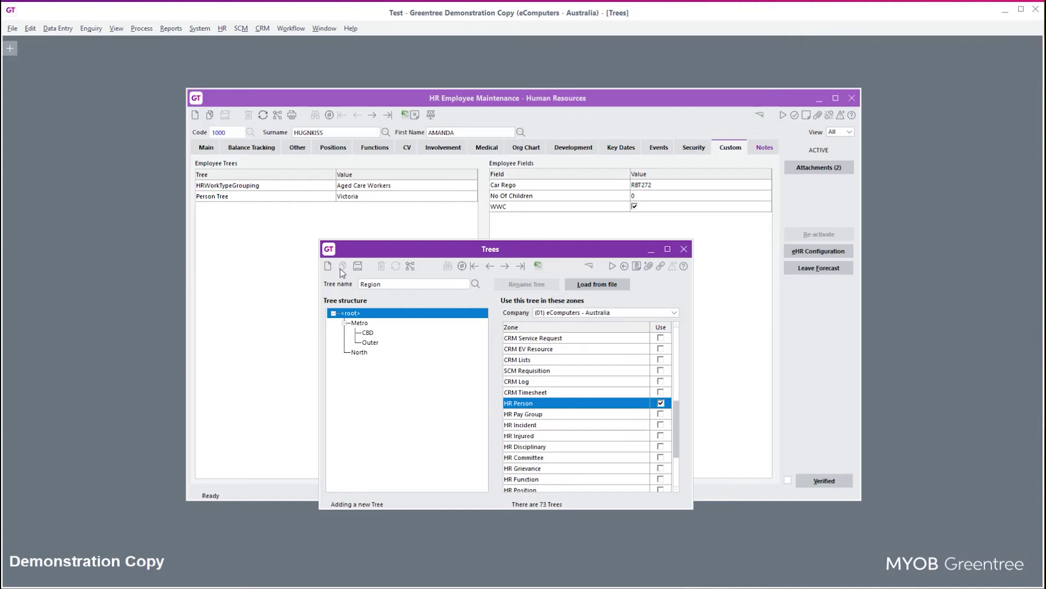
pyautogui.click(358, 267)
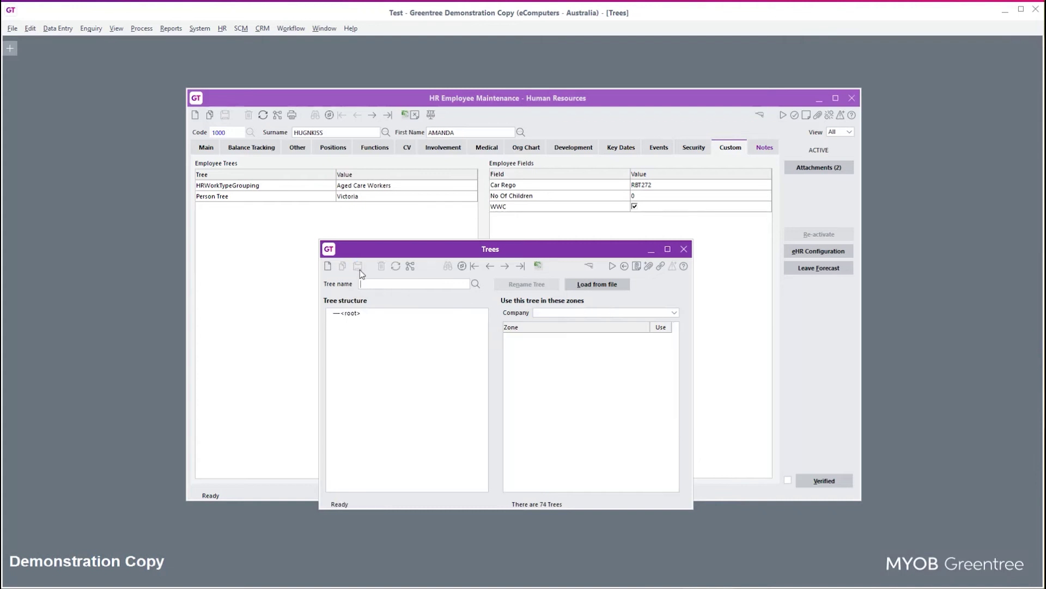
pyautogui.click(684, 249)
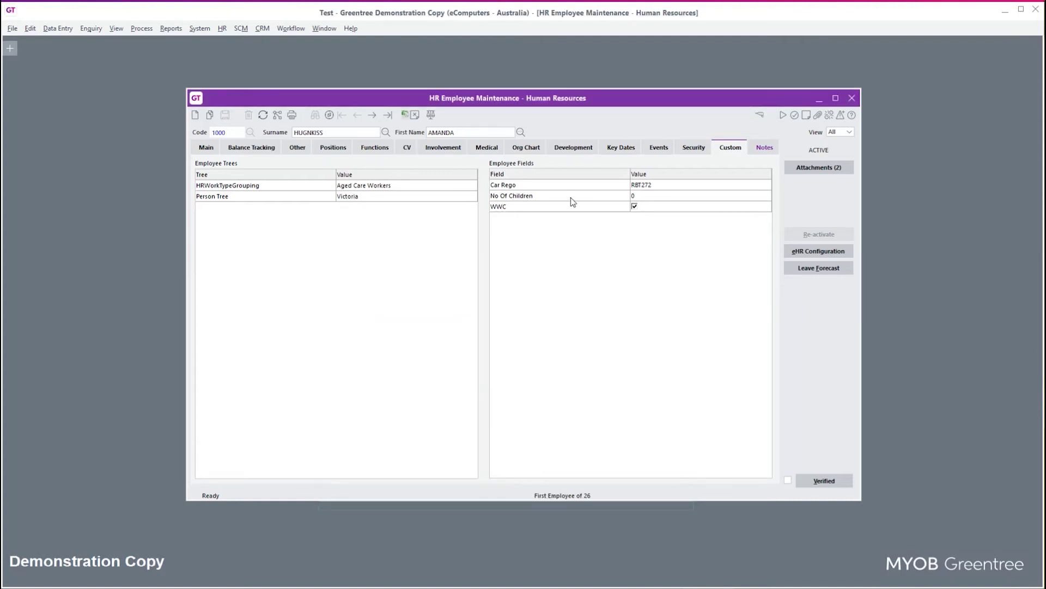
# - Open Employee User Field Maintenance from the HR system utilities and place its dialog clear of the employee's custom fields
pyautogui.click(222, 33)
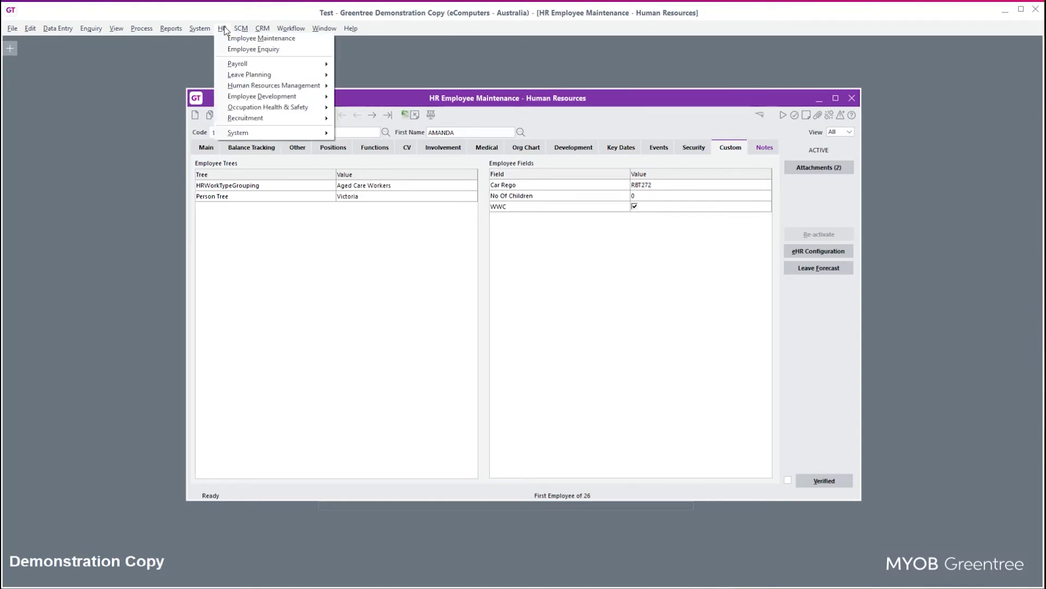
pyautogui.moveTo(253, 133)
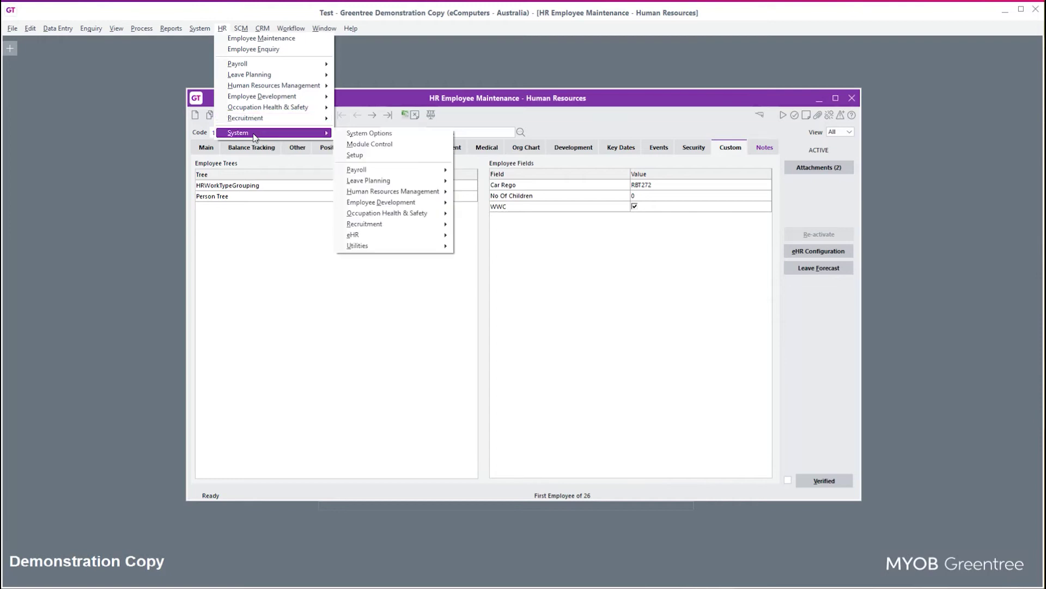
pyautogui.moveTo(392, 246)
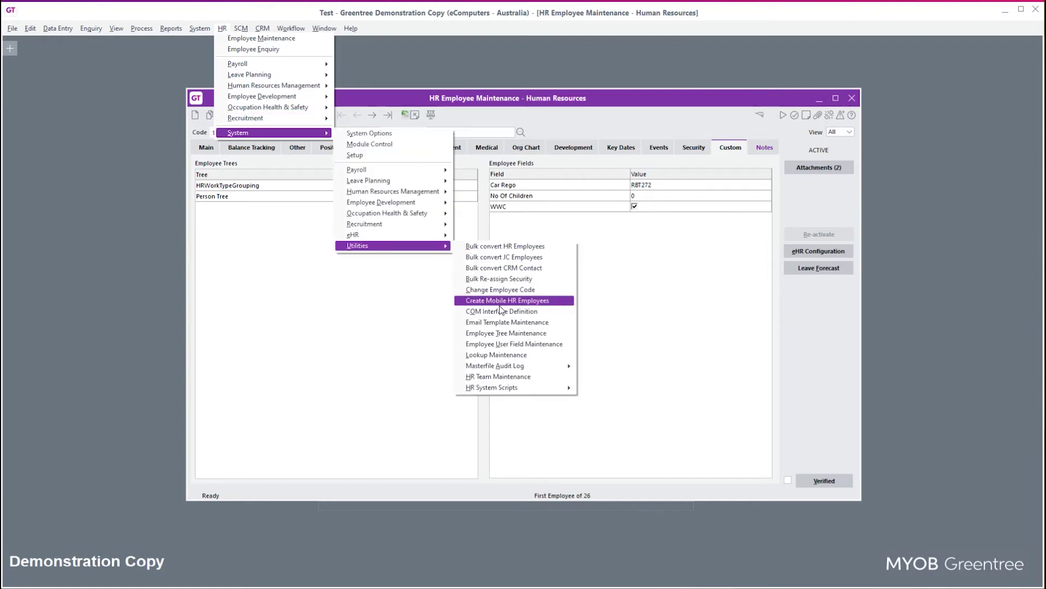
pyautogui.click(510, 344)
pyautogui.moveTo(328, 117); pyautogui.dragTo(507, 270)
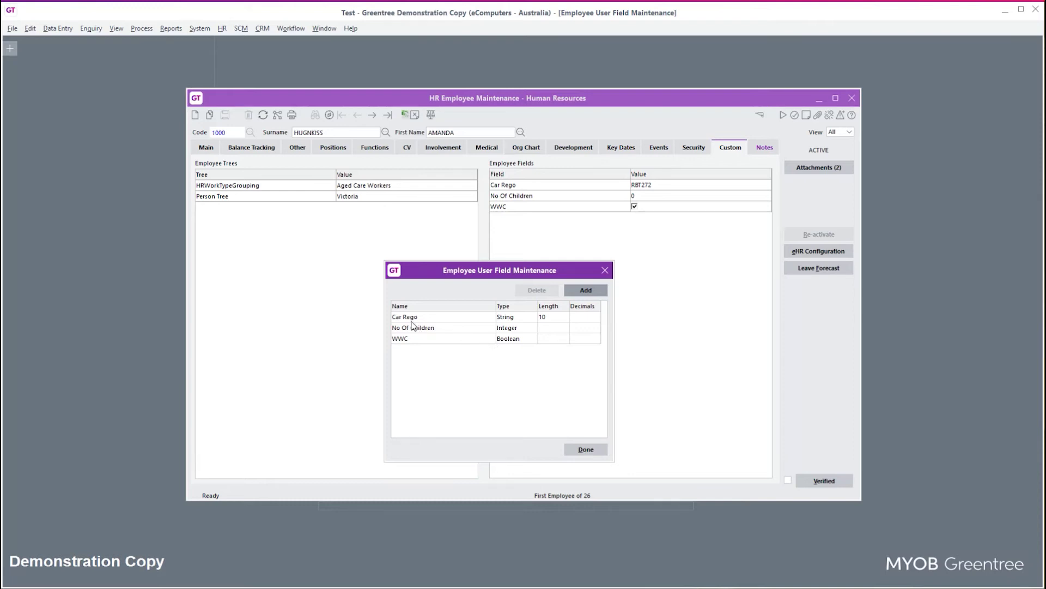
# - Add an employee user field named Car Keys with the Boolean type, and finish the user field maintenance
pyautogui.click(582, 292)
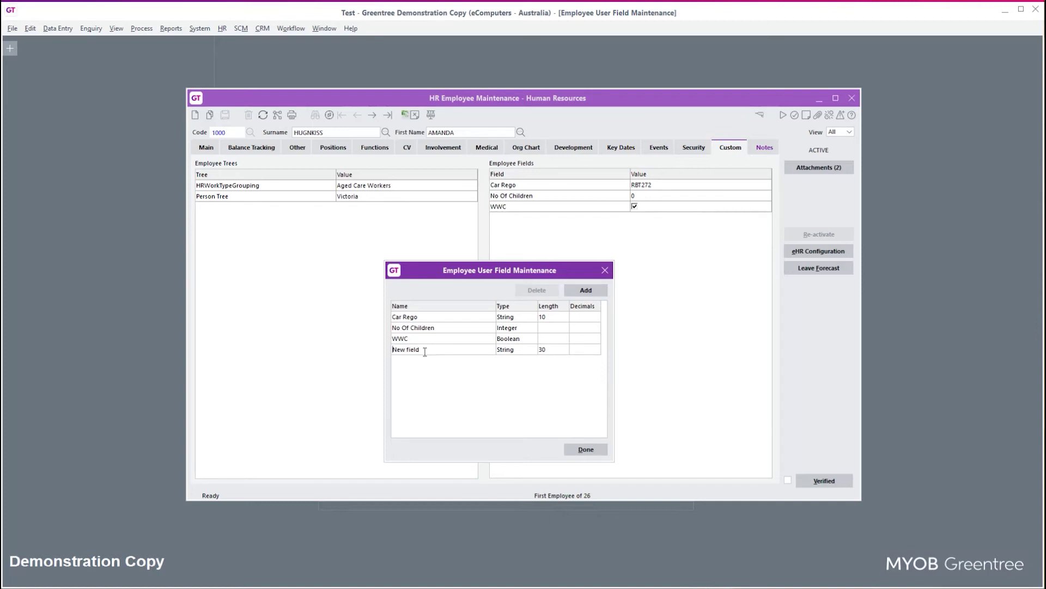
pyautogui.moveTo(443, 350); pyautogui.dragTo(363, 350)
pyautogui.write('Car Keys')
pyautogui.click(523, 350)
pyautogui.click(532, 349)
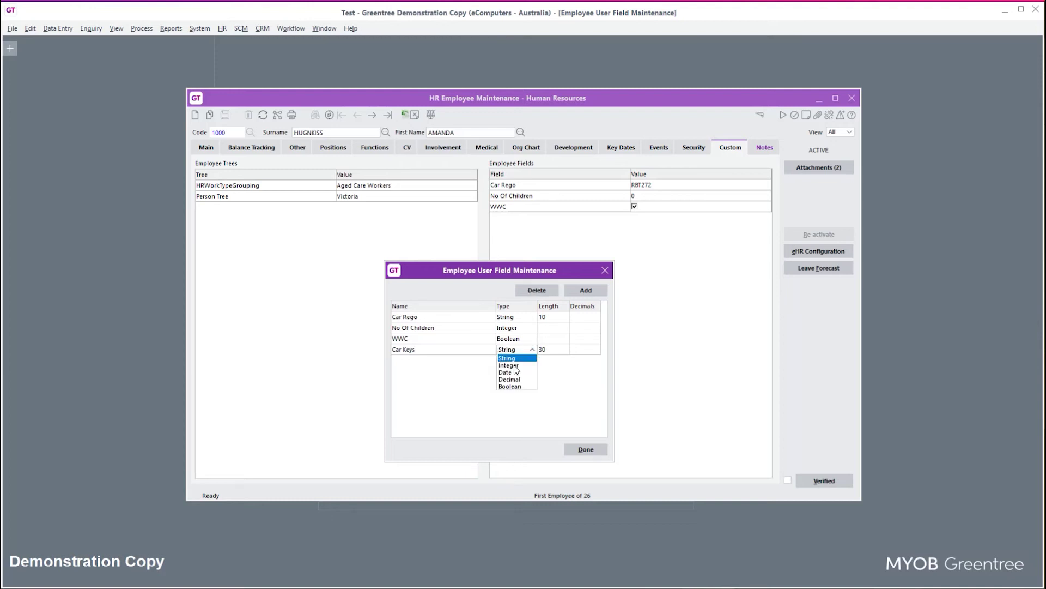
pyautogui.click(515, 392)
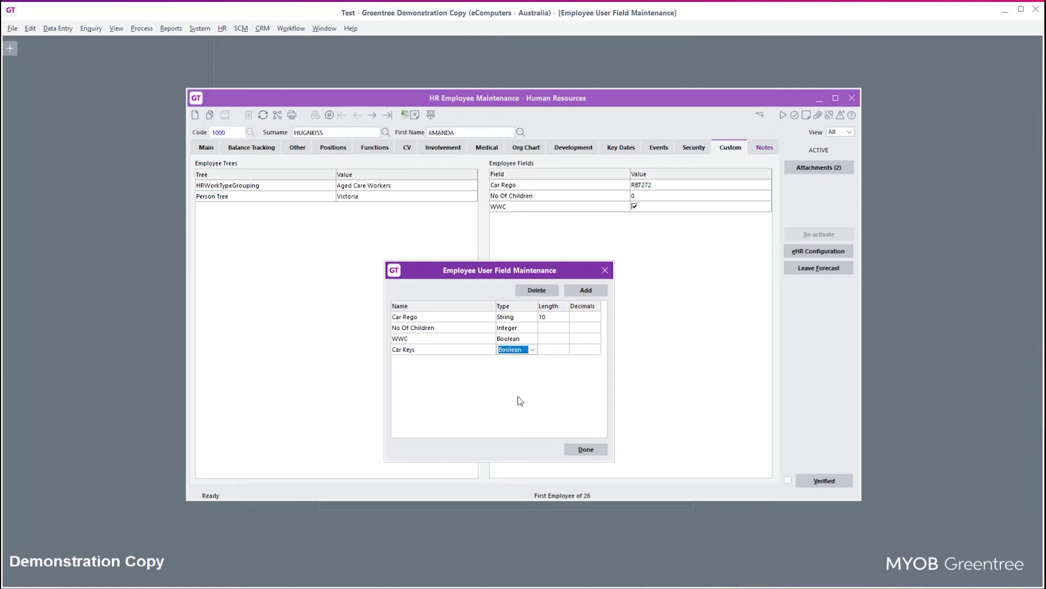
pyautogui.click(593, 451)
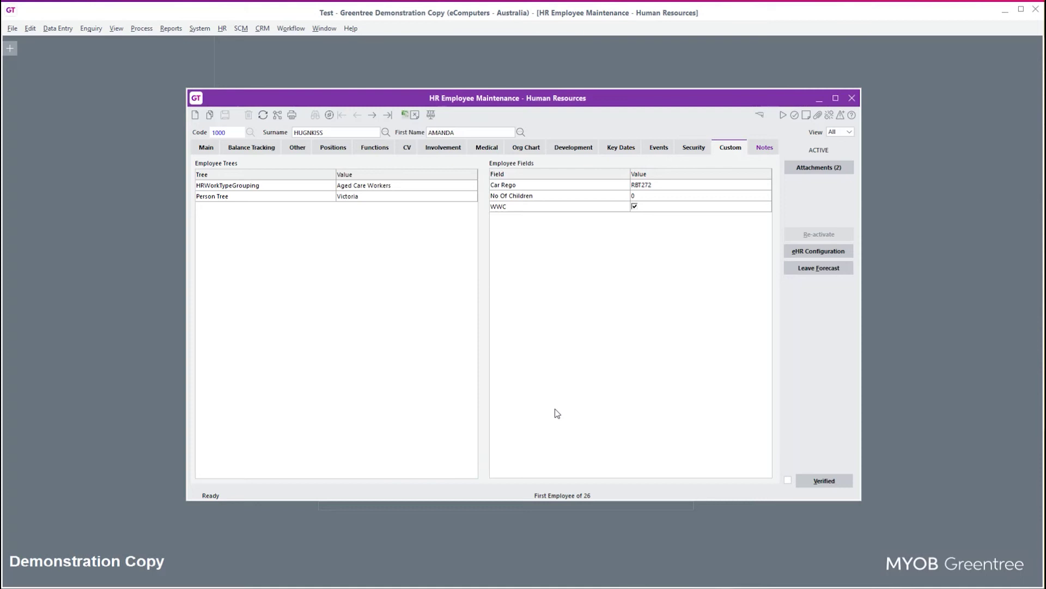
# - Refresh the employee record, set its Region tree value to Outer under Metro, and tick the Car Keys field
pyautogui.click(263, 114)
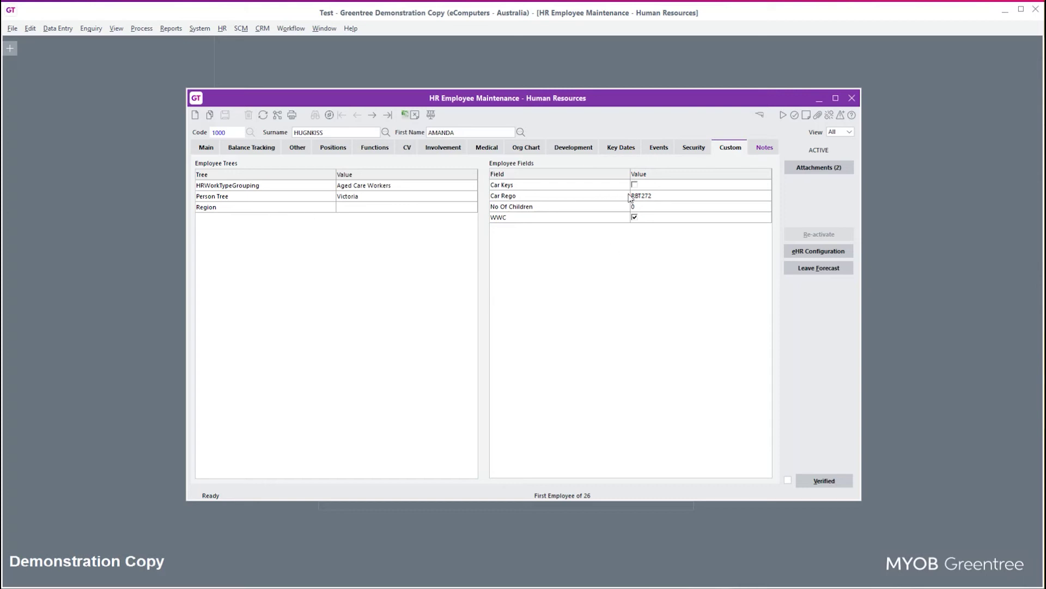
pyautogui.doubleClick(358, 208)
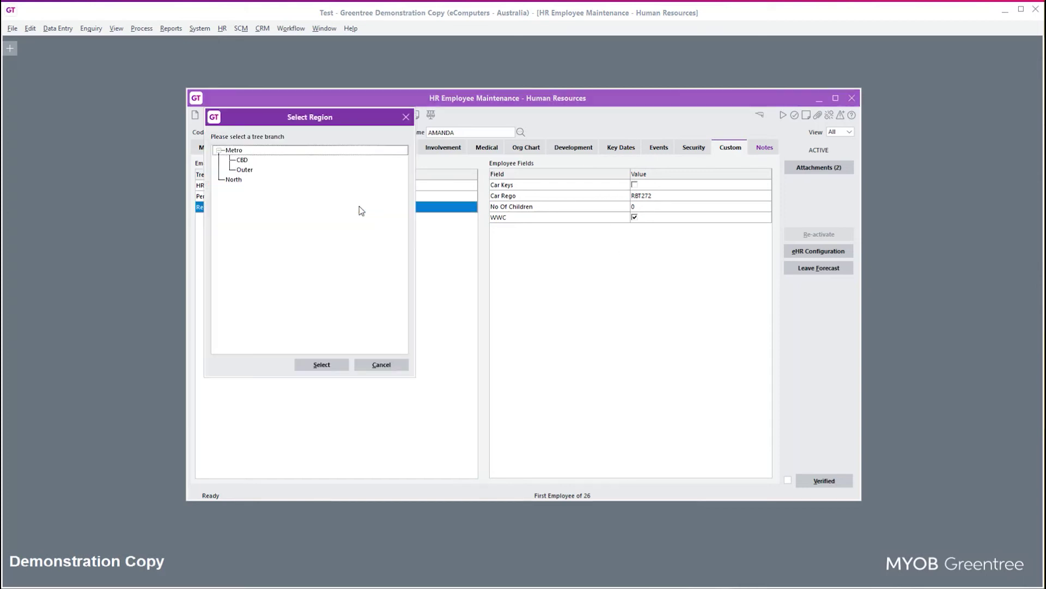
pyautogui.click(280, 170)
pyautogui.click(321, 364)
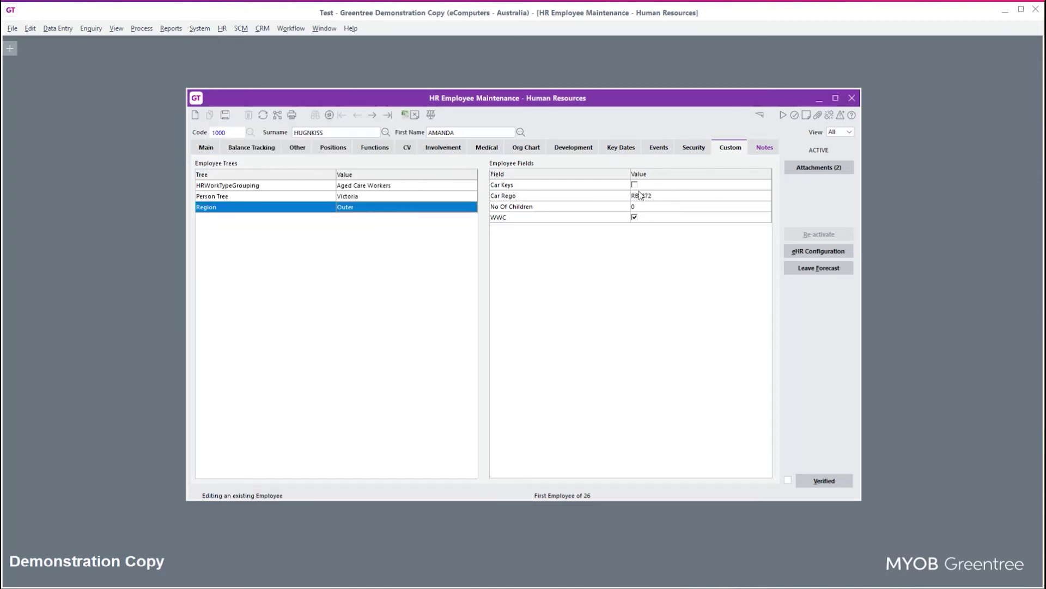
pyautogui.click(635, 184)
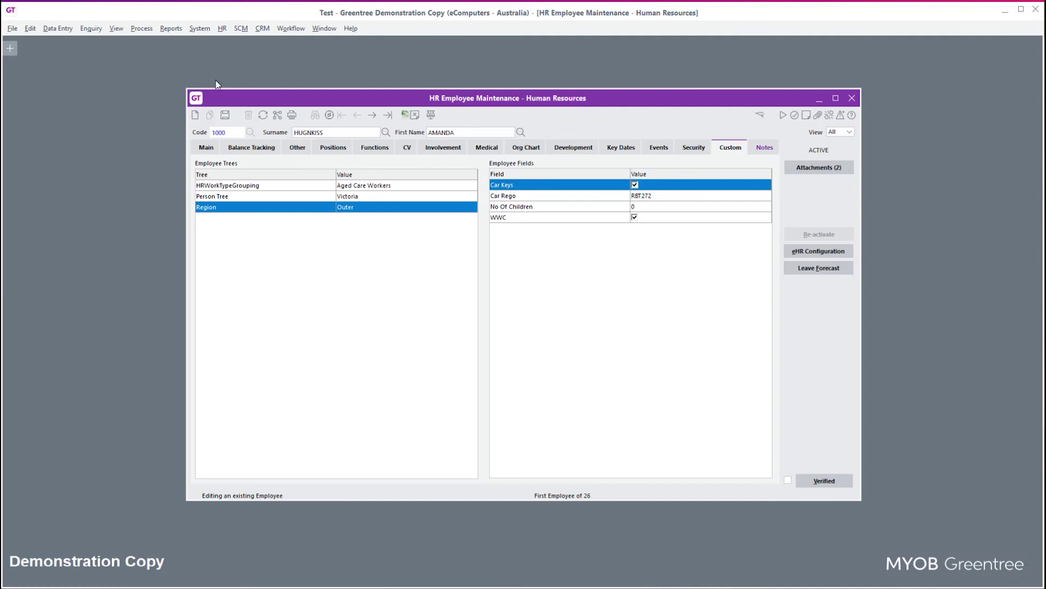
pyautogui.click(200, 30)
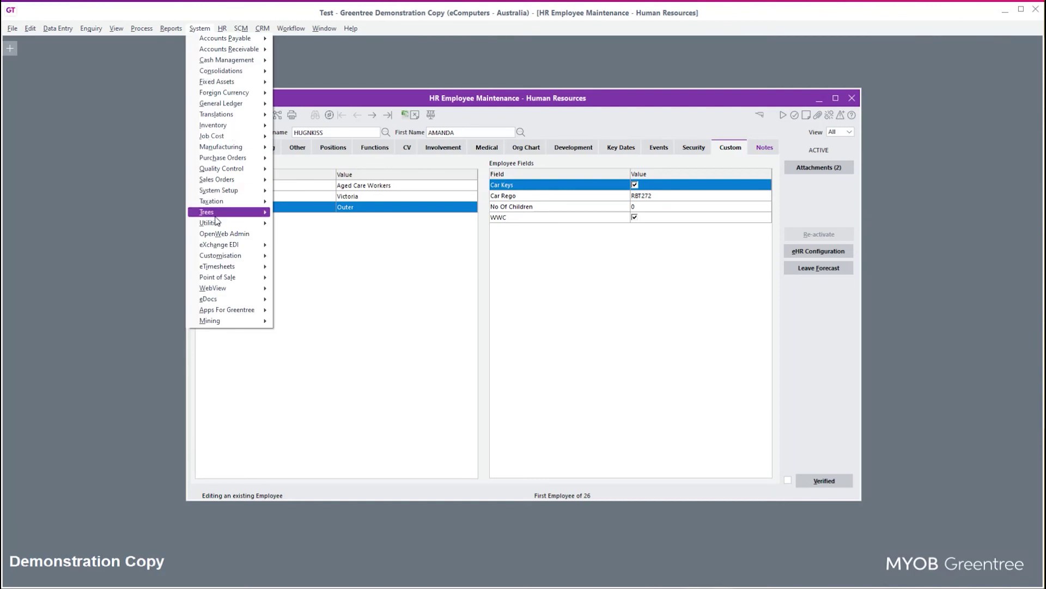
pyautogui.moveTo(216, 215)
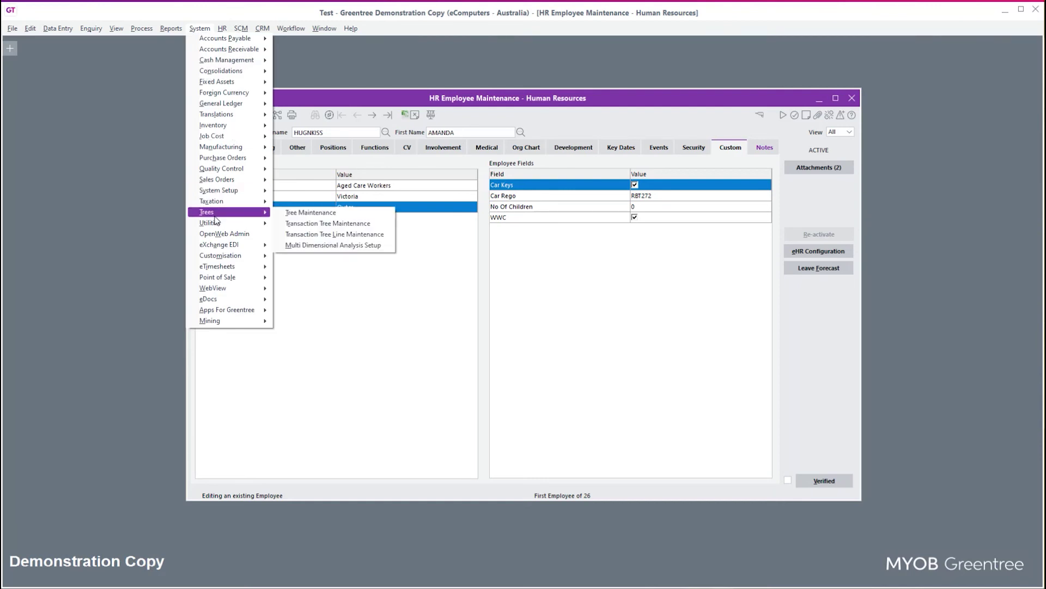
pyautogui.click(302, 215)
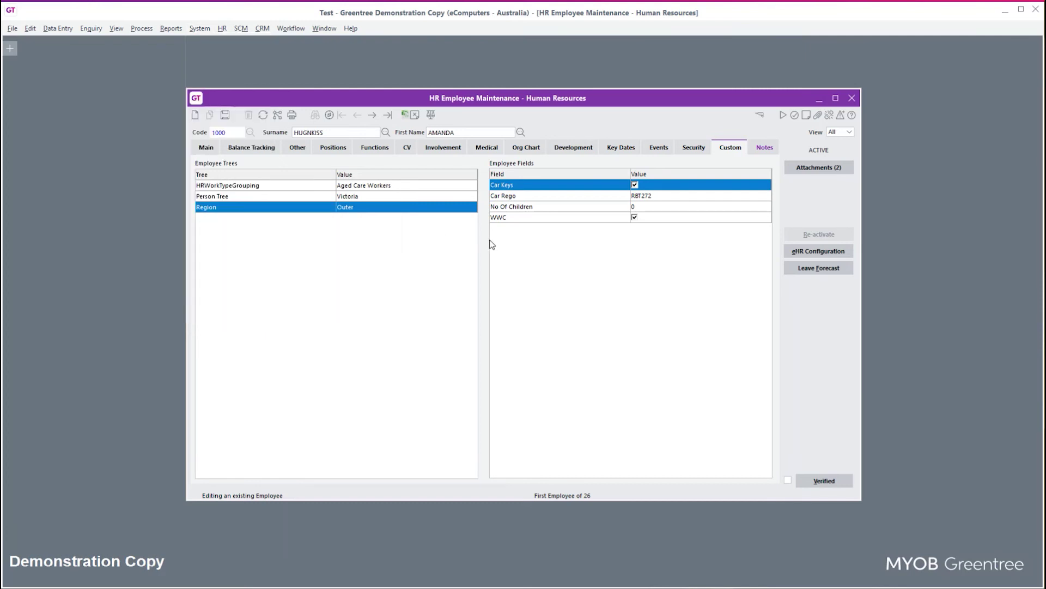
pyautogui.click(224, 31)
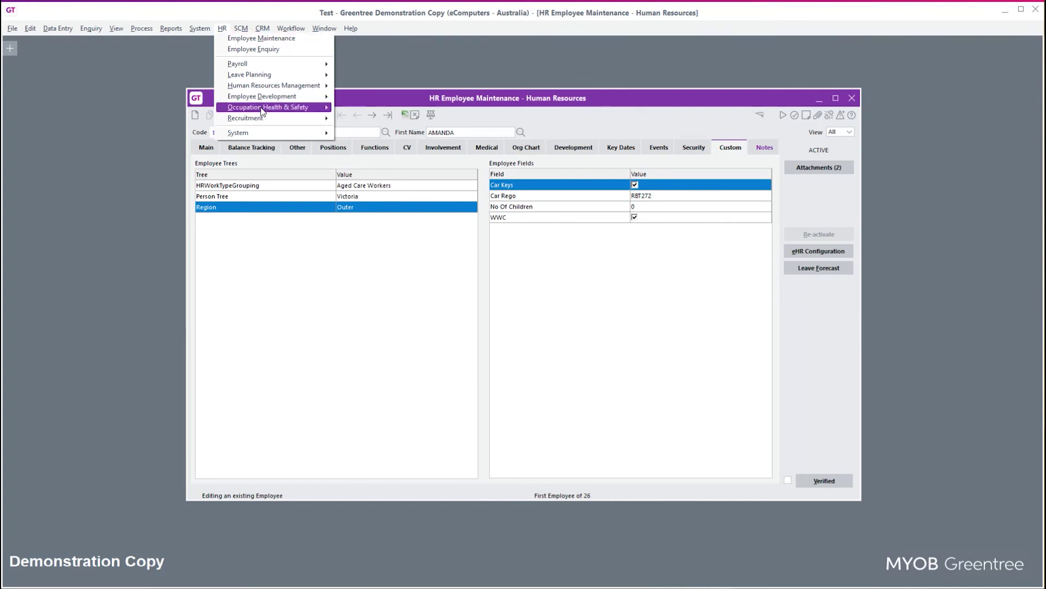
pyautogui.moveTo(257, 133)
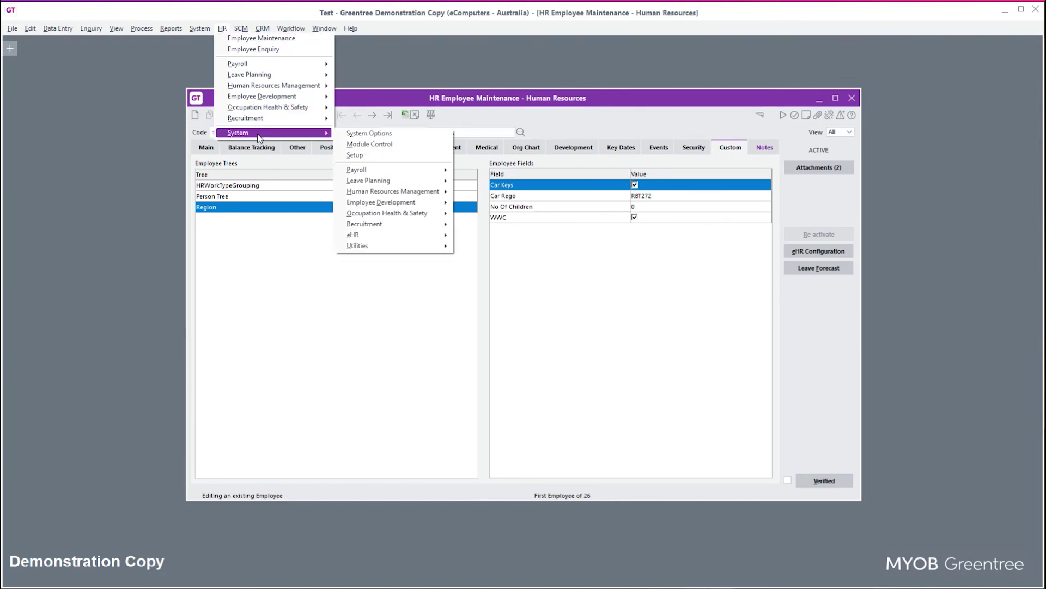
pyautogui.click(261, 268)
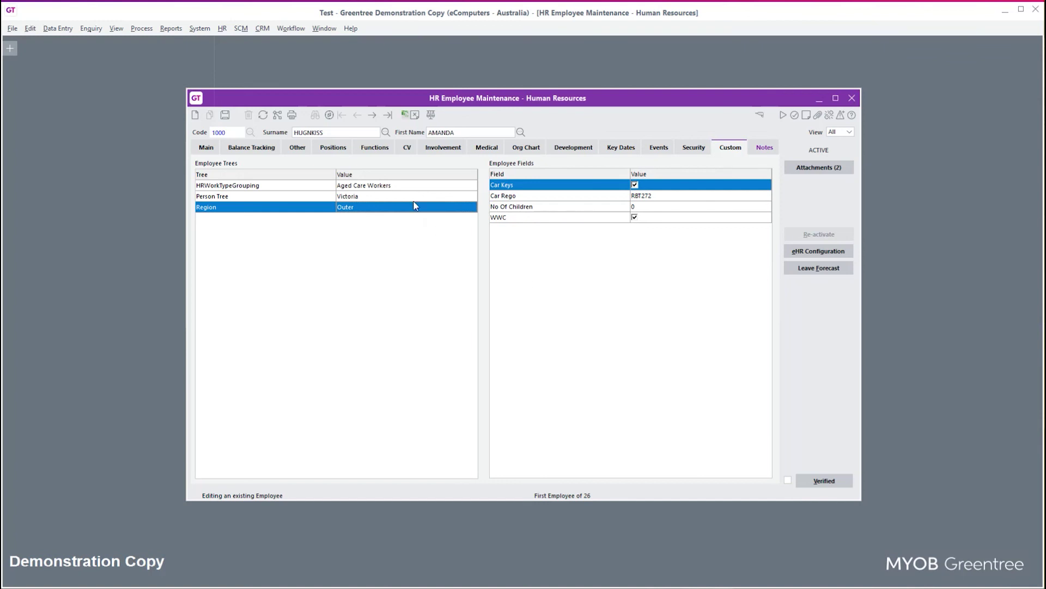
# - Display the employee's main details, including profit centre, branch and addresses
pyautogui.click(210, 148)
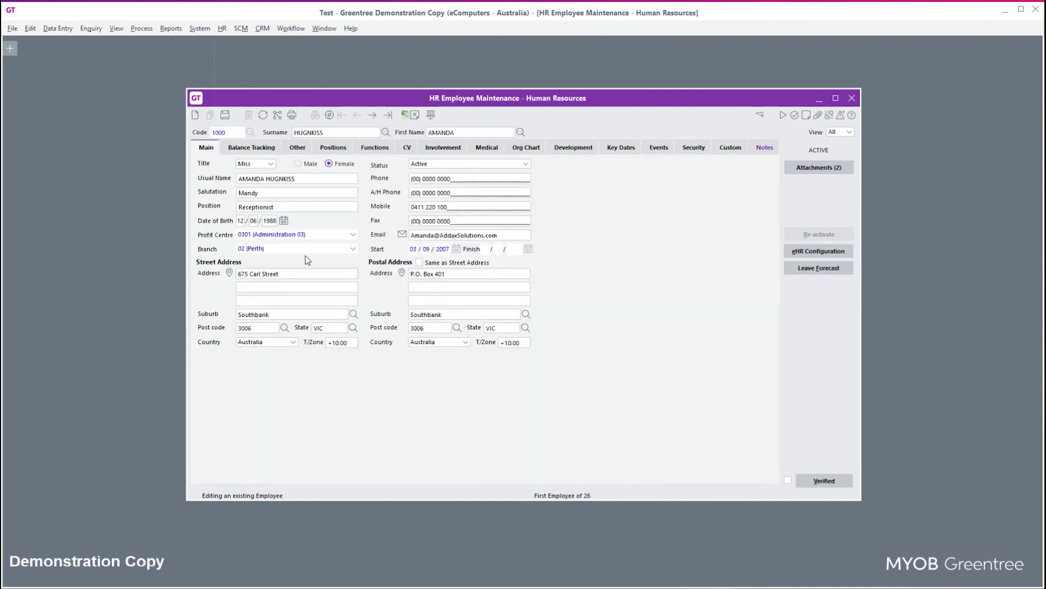